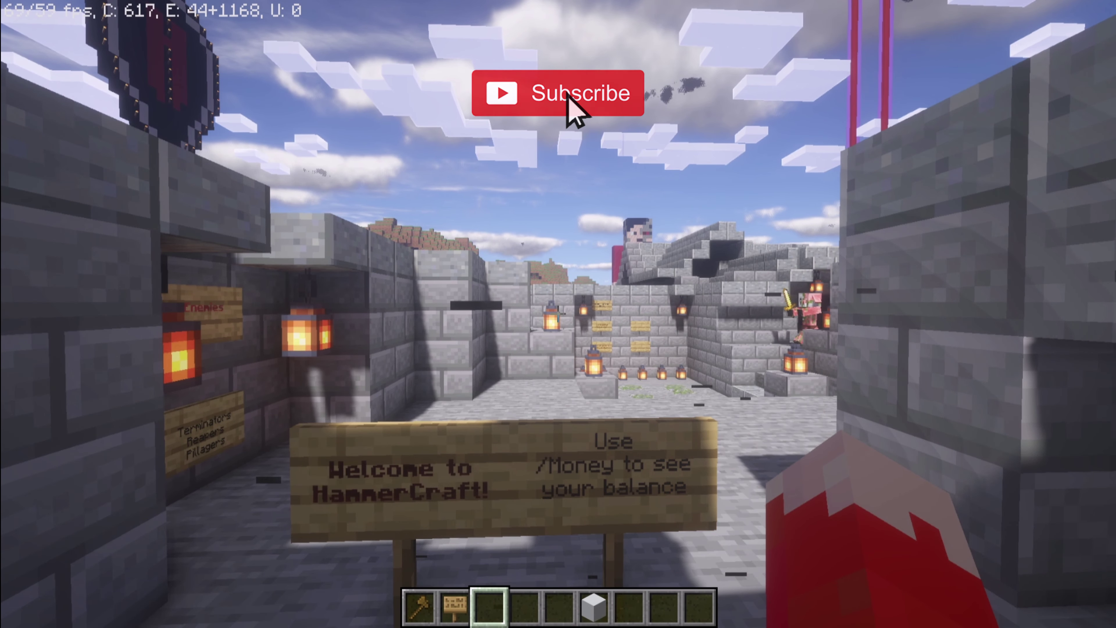
Step: Turn toward the castle courtyard and walk up to the wall of Streaming signs
key(c)
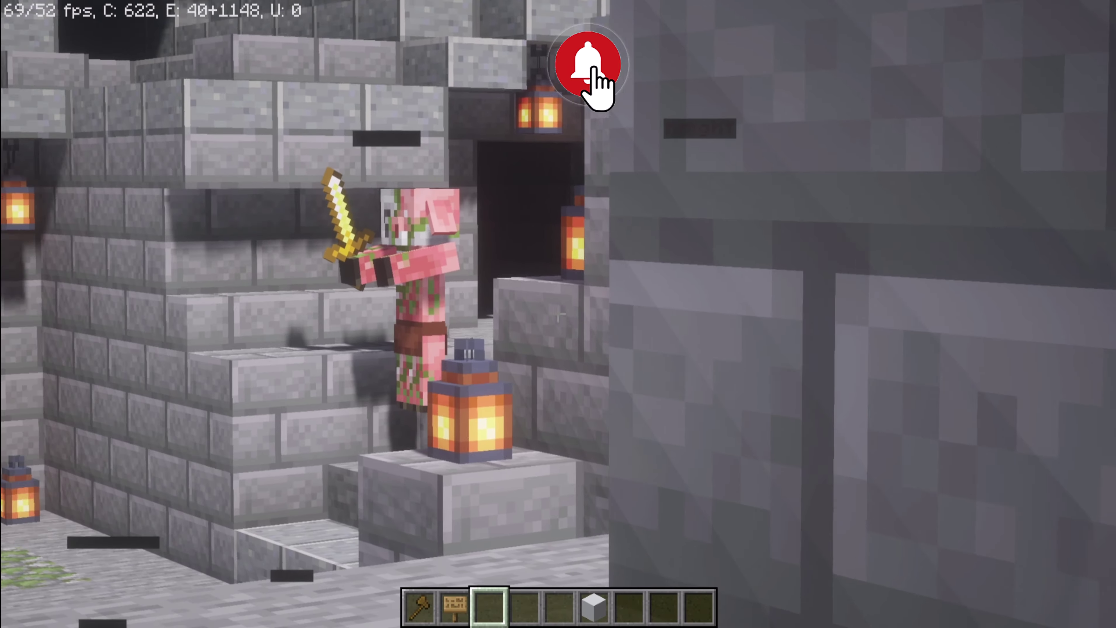
key(w)
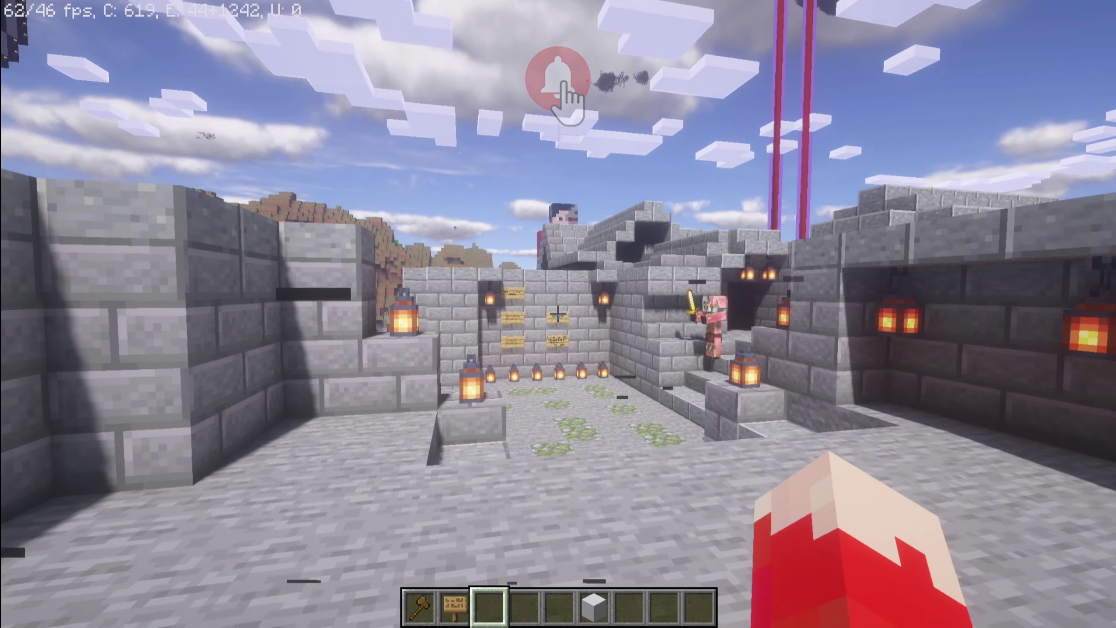
key(w)
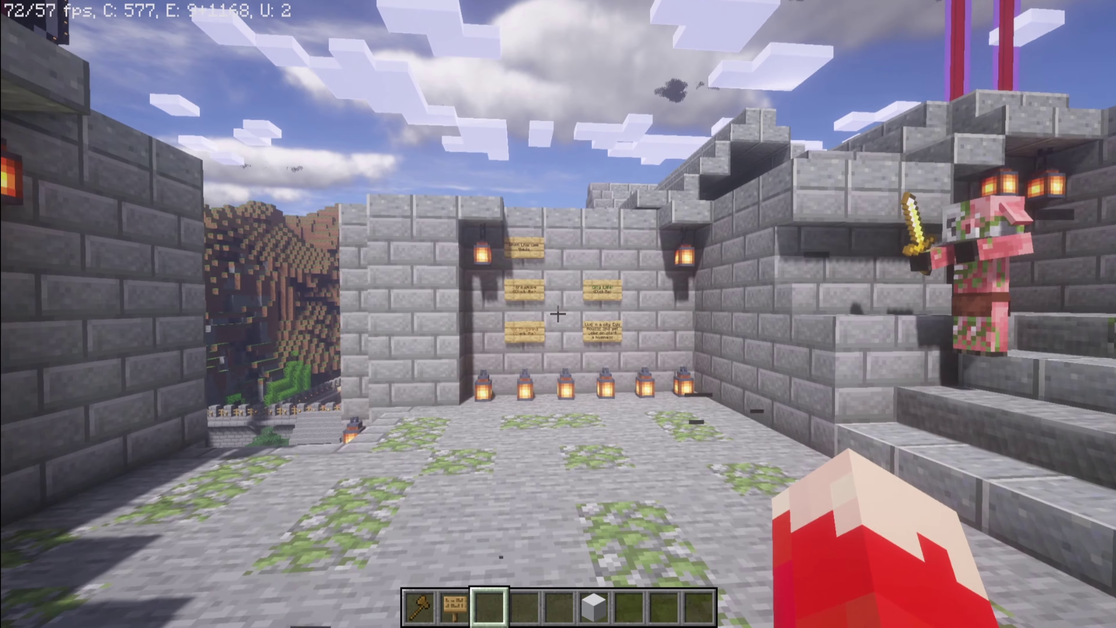
key(w)
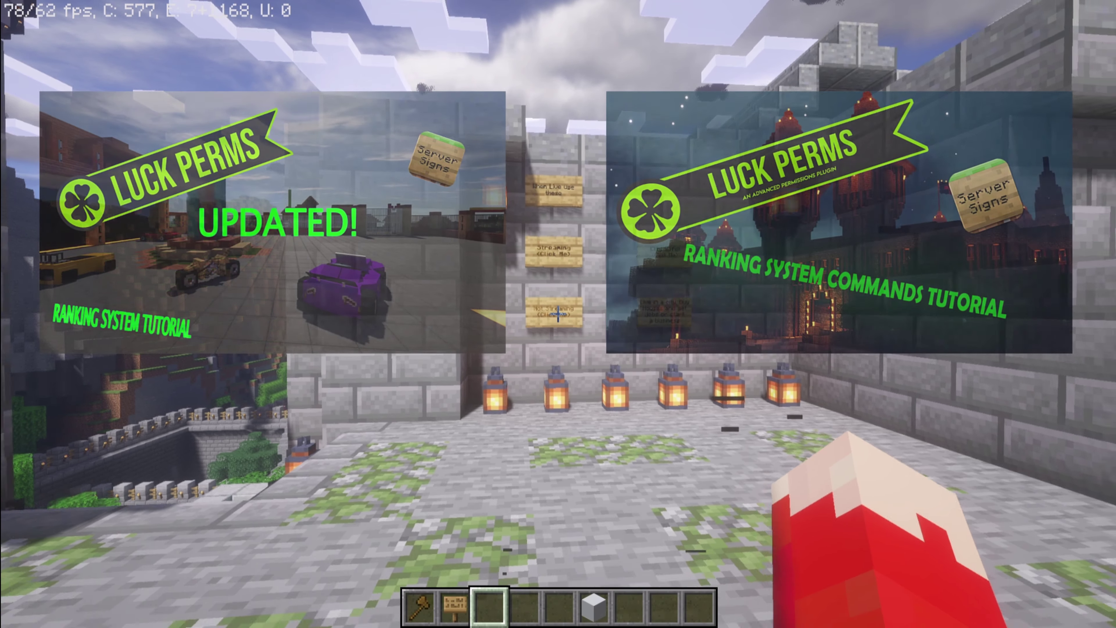
key(s)
key(w)
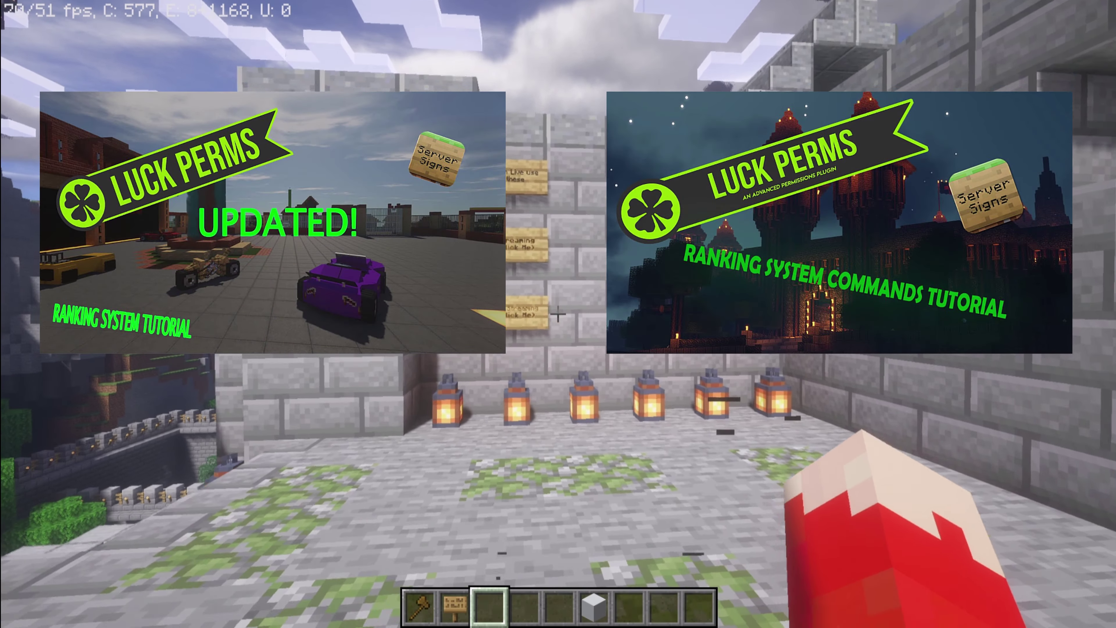
key(w)
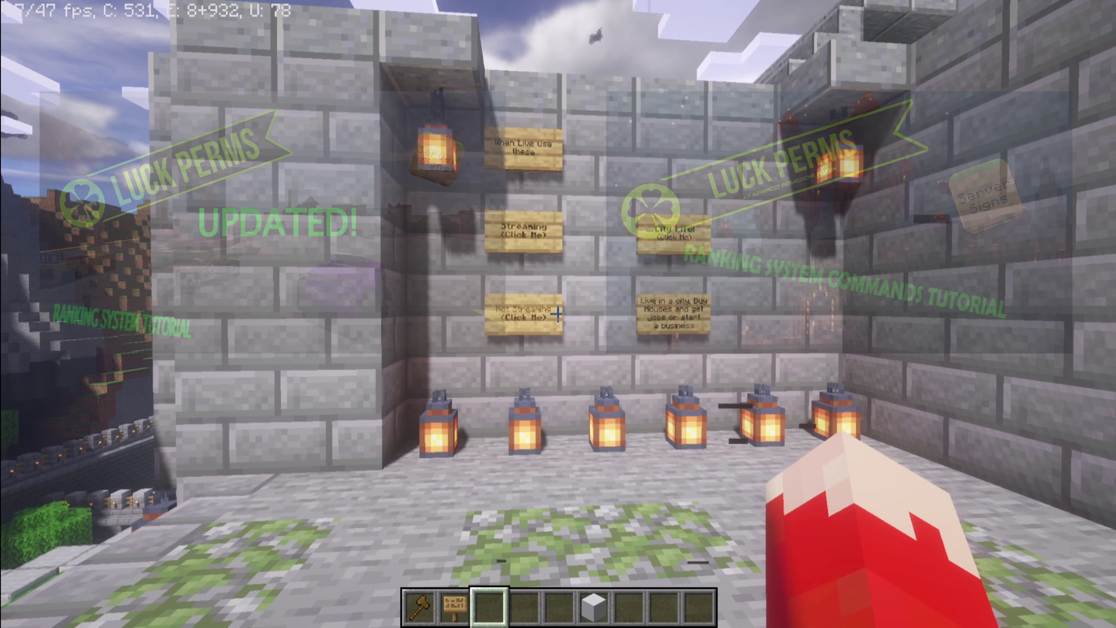
key(w)
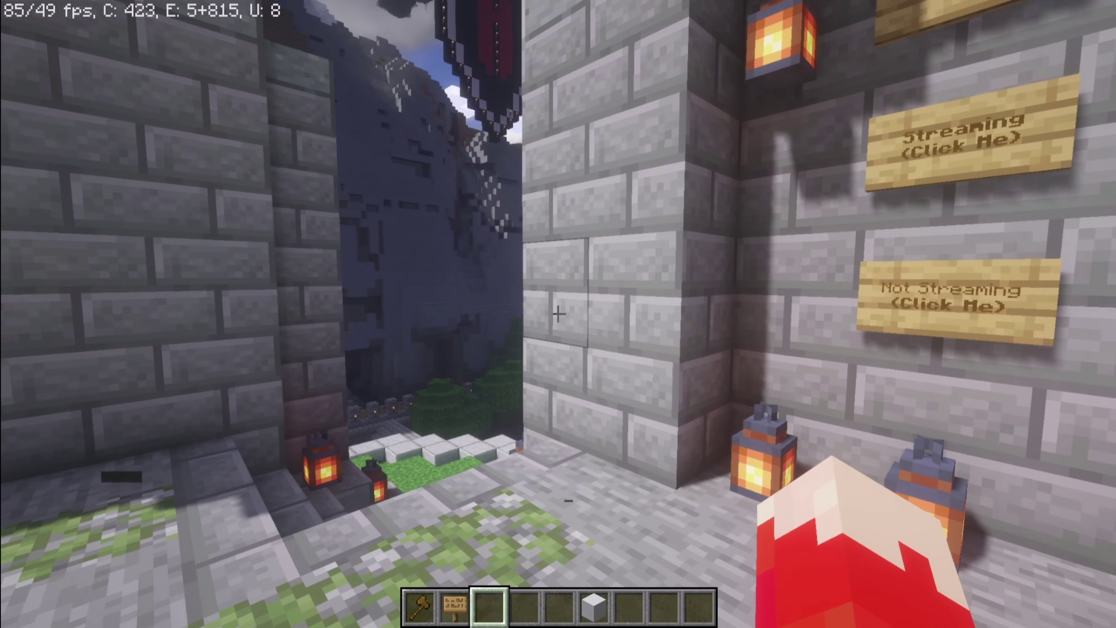
Step: Test that Streaming adds the [LIVE] chat suffix and Not Streaming removes it
text(tf)
key(Return)
right_click(558, 314)
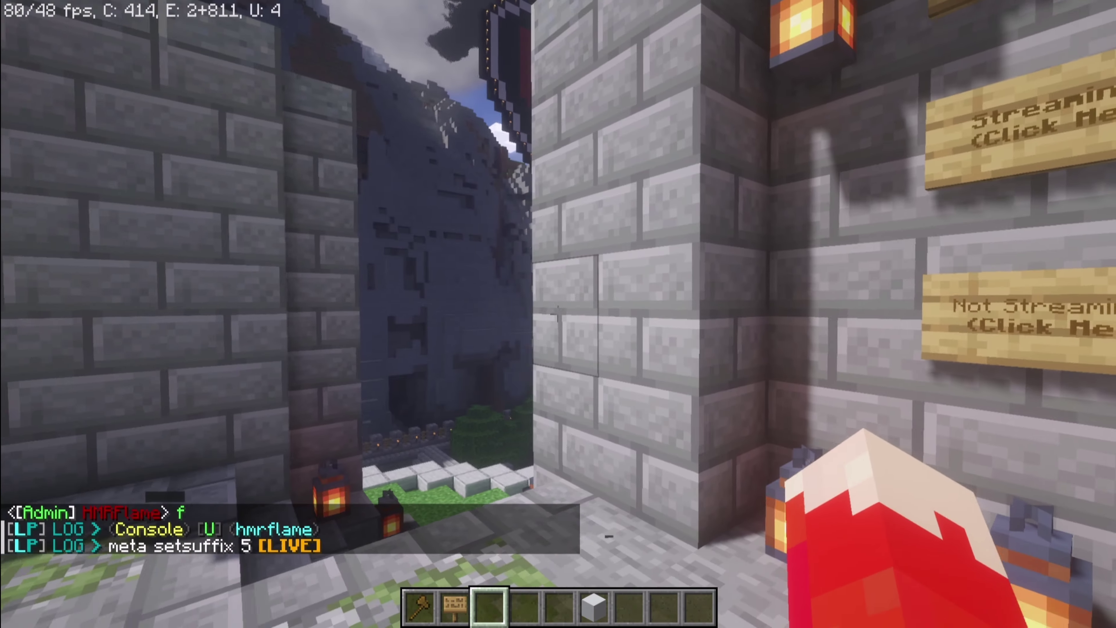
text(tf)
key(Return)
key(t)
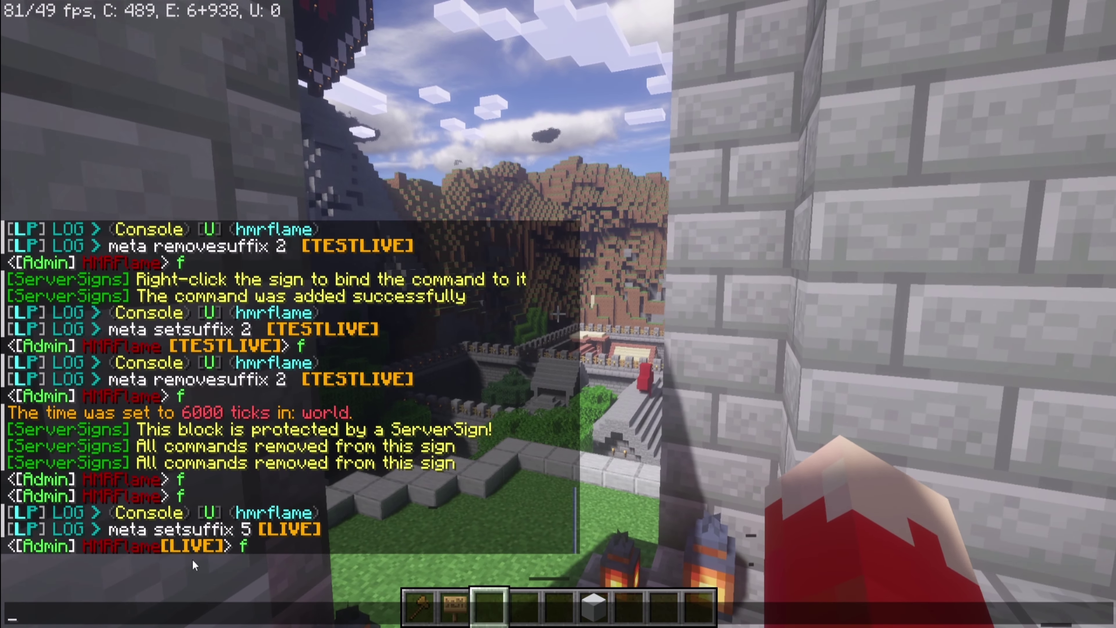
key(Escape)
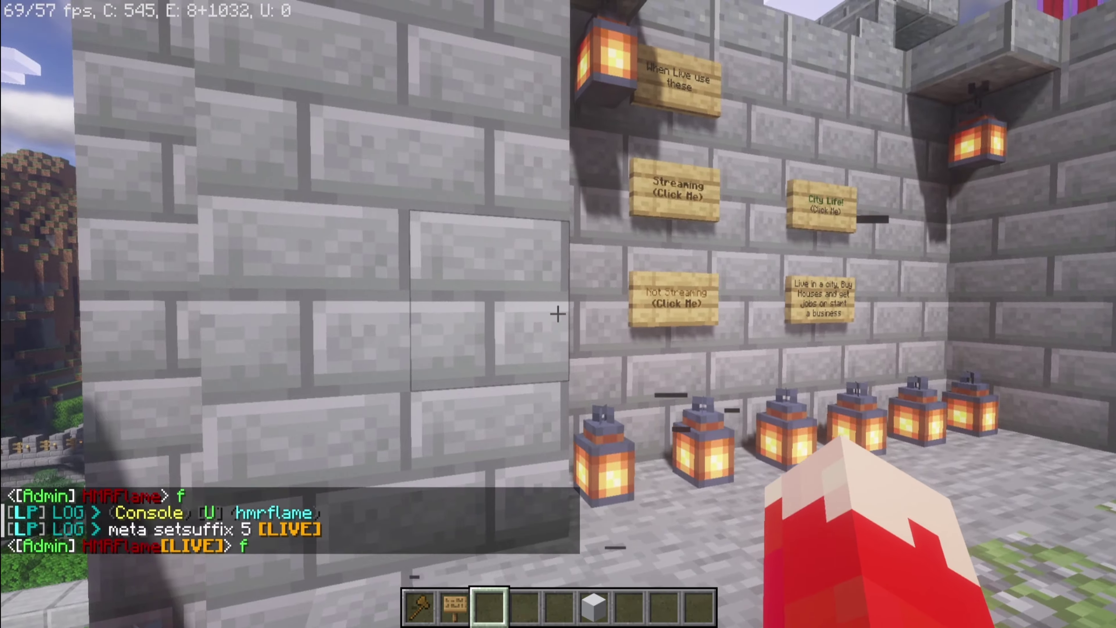
right_click(558, 314)
Step: Back away, then walk past the wall's left pillar onto the grassy ledge outside
key(s)
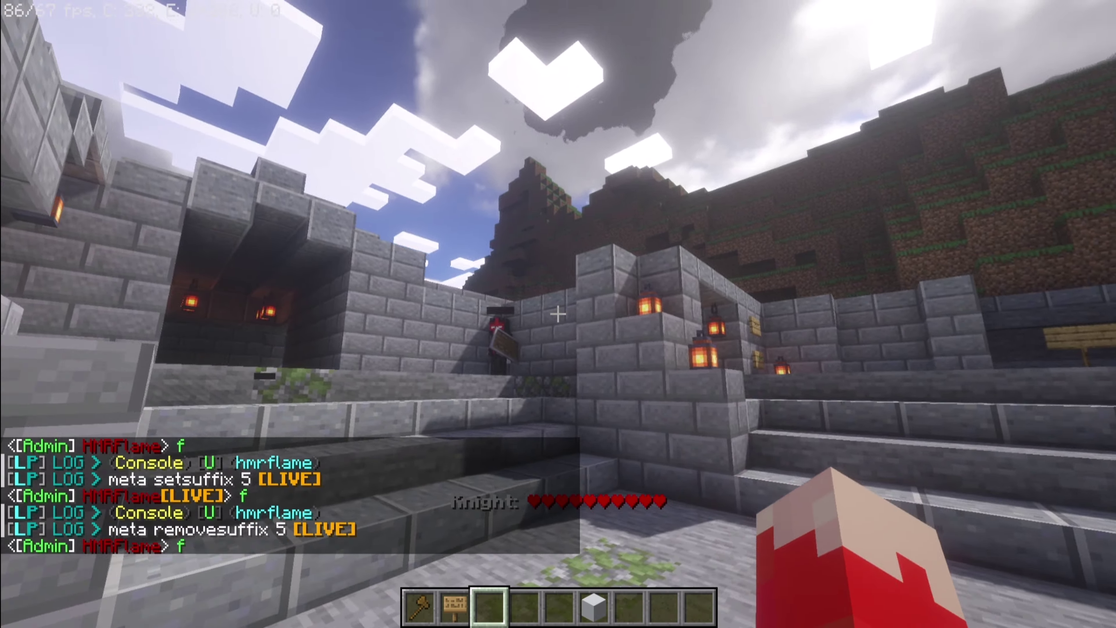
key(s)
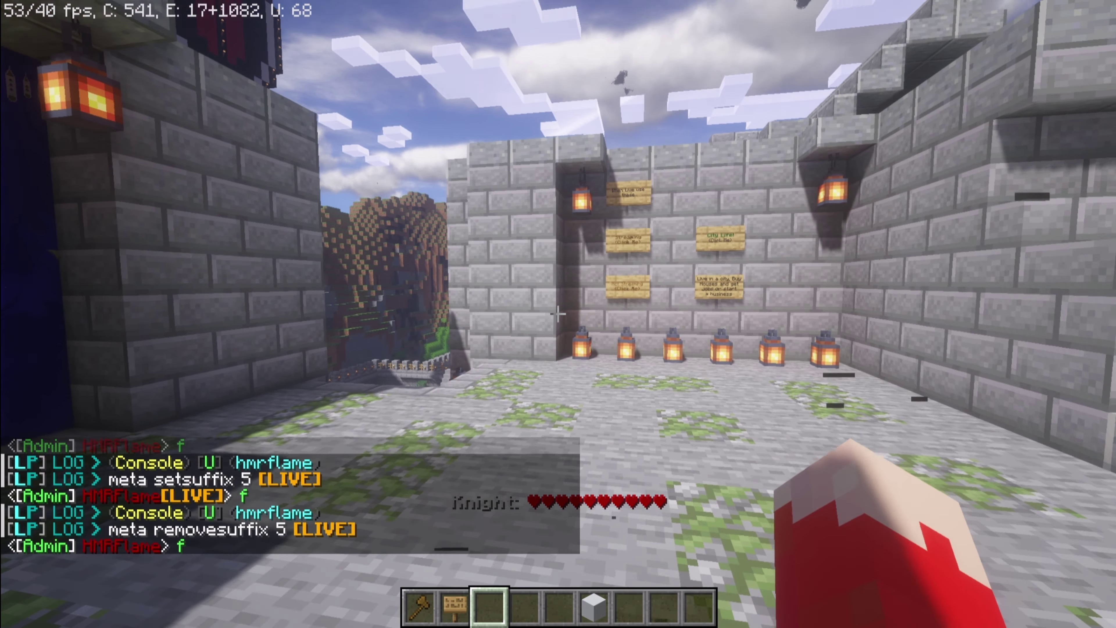
key(w)
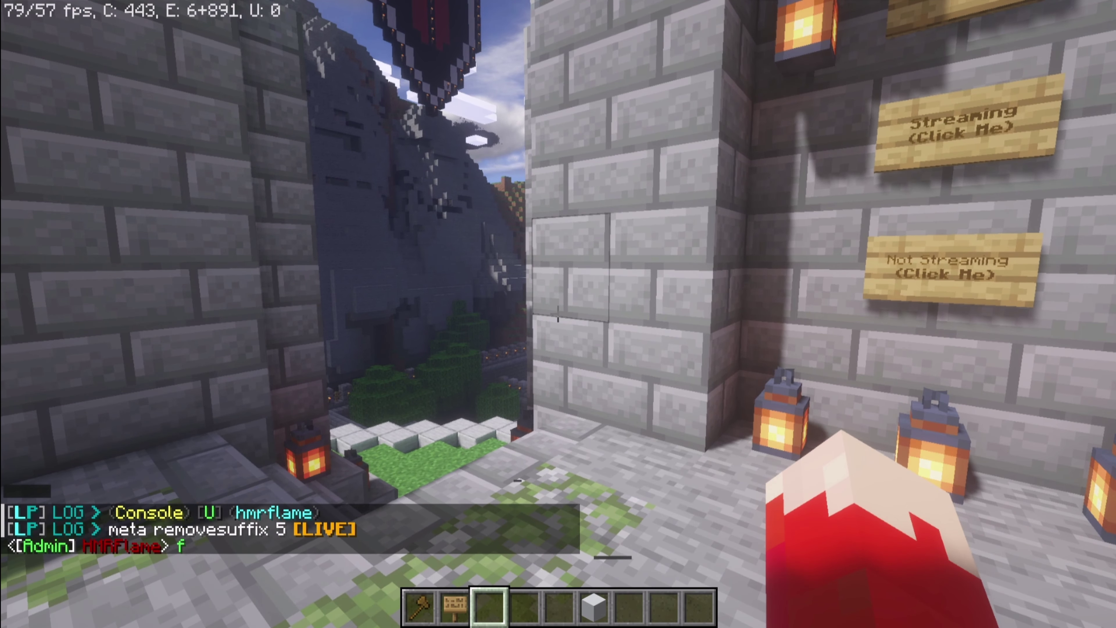
key(w)
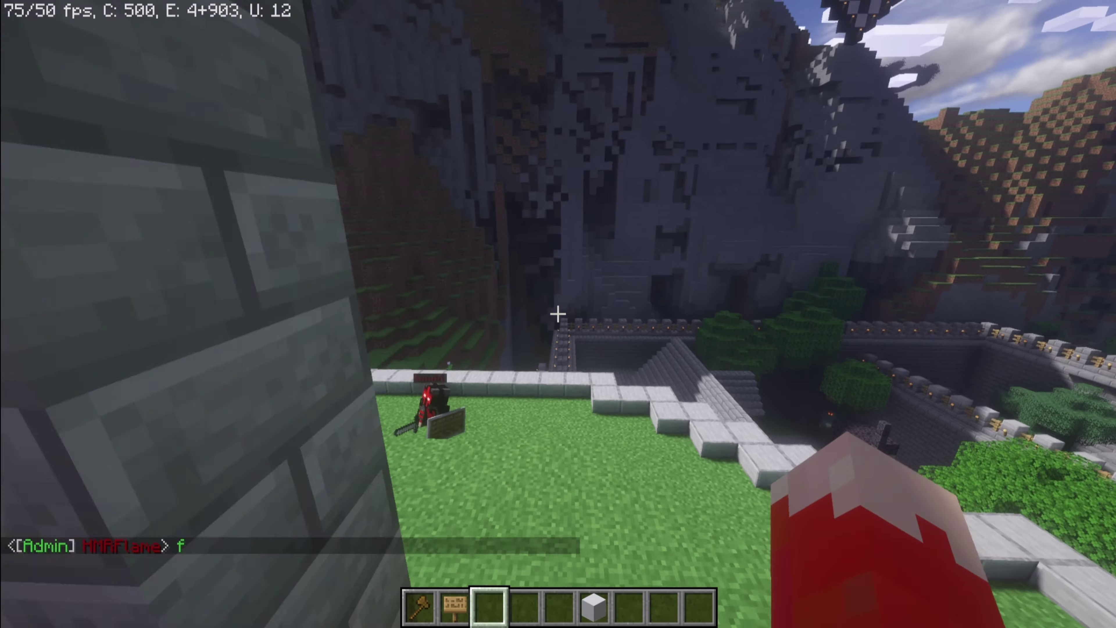
Step: Place an oak sign on the wall with the text &2&lLive
key(2)
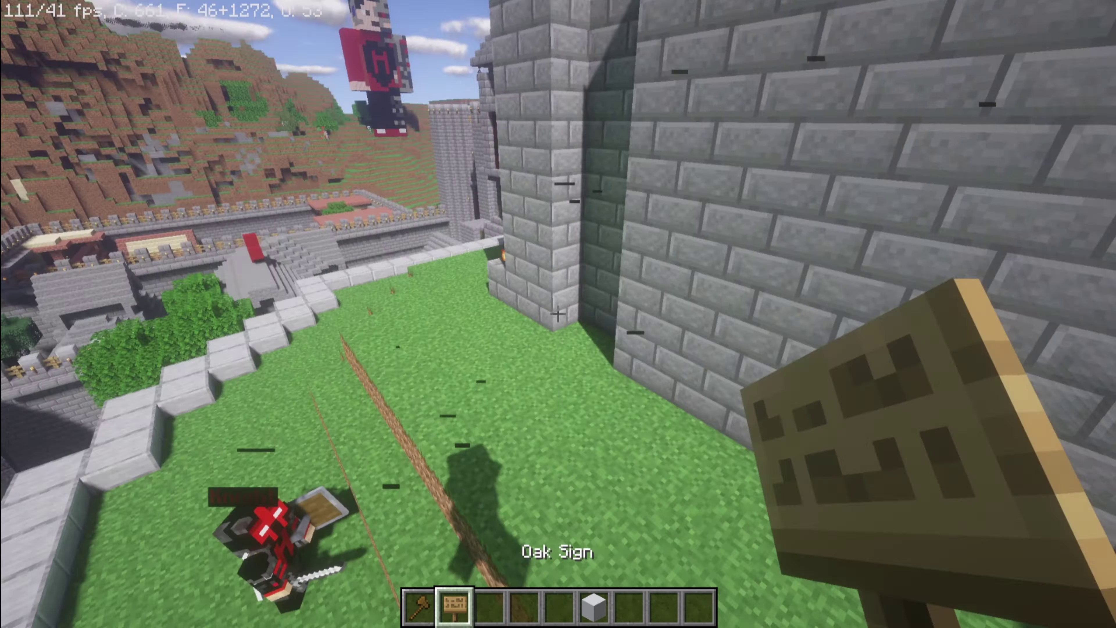
key(w)
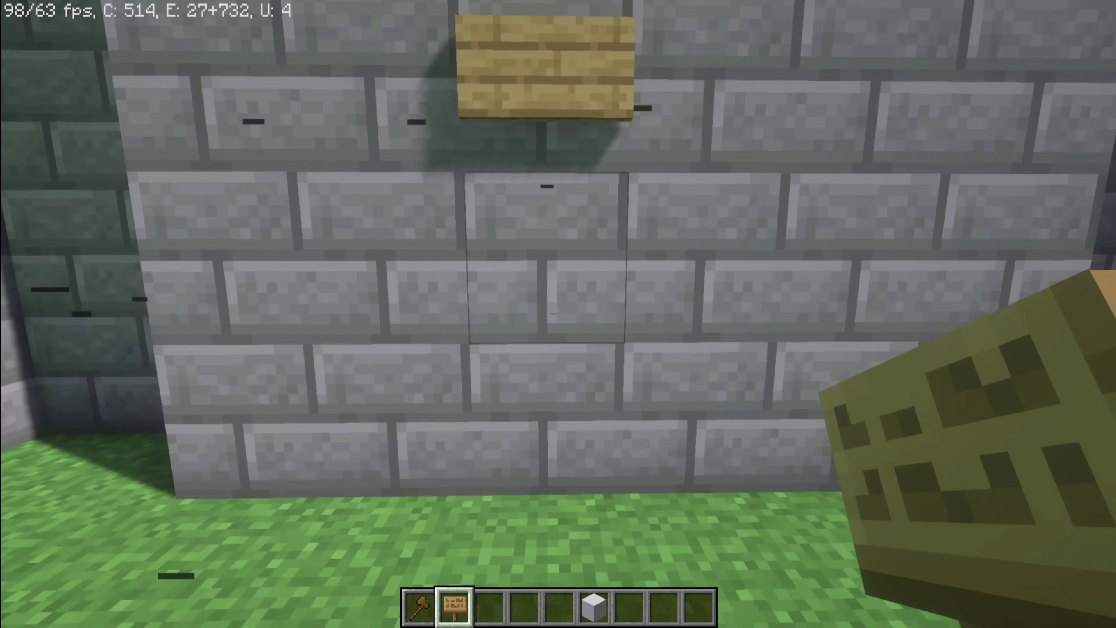
right_click(558, 314)
text(&2)
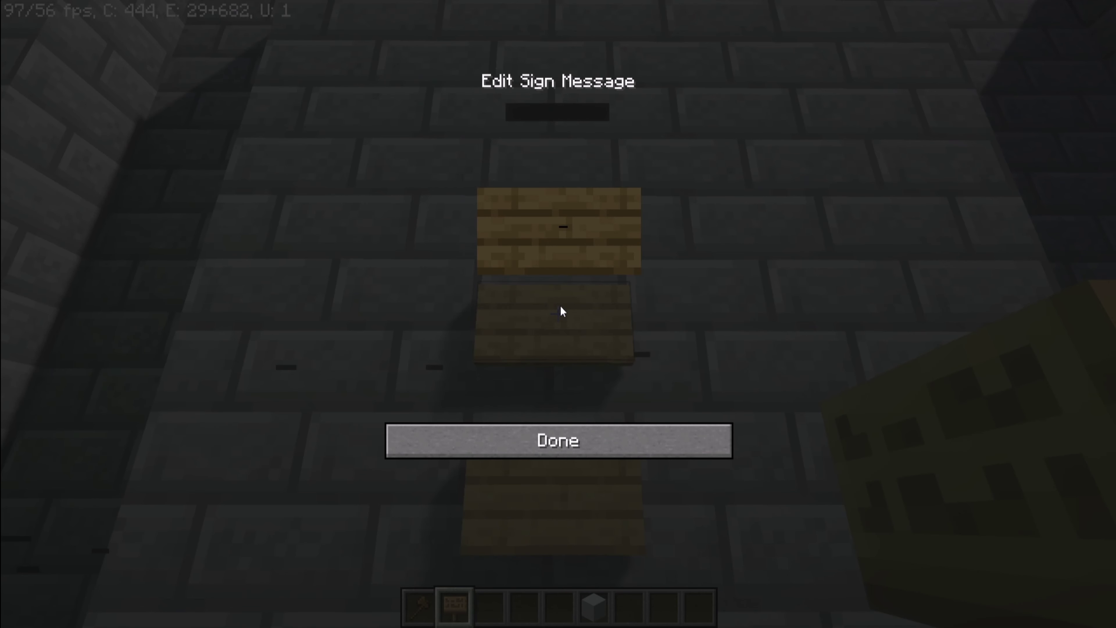
text(&l)
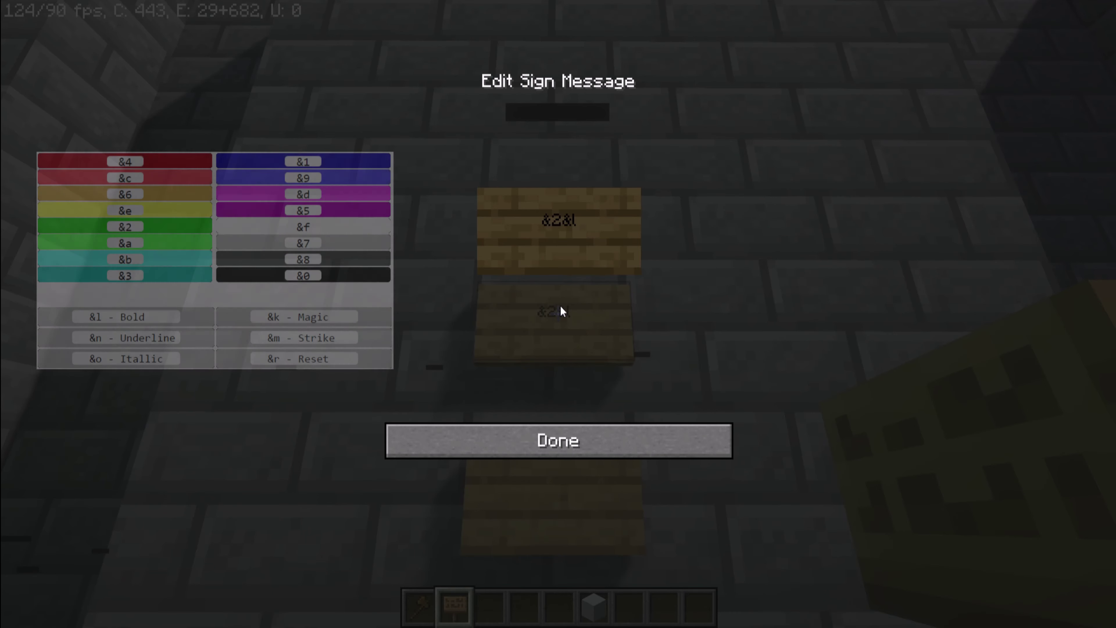
text(Live)
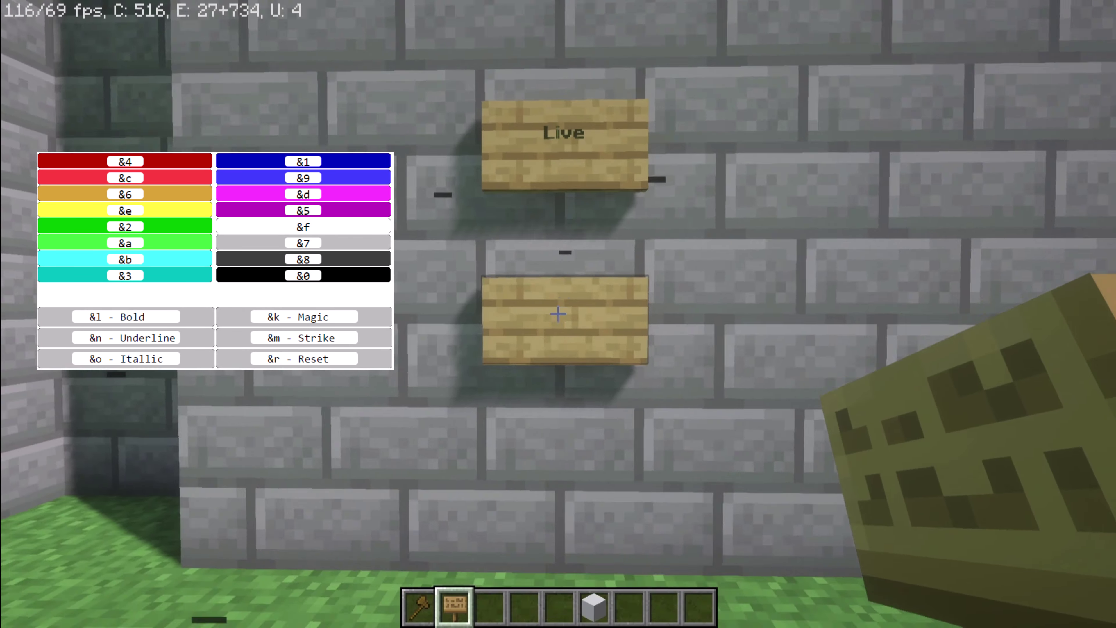
Step: Place a second sign below it with the text &4&lNot Live
right_click(558, 314)
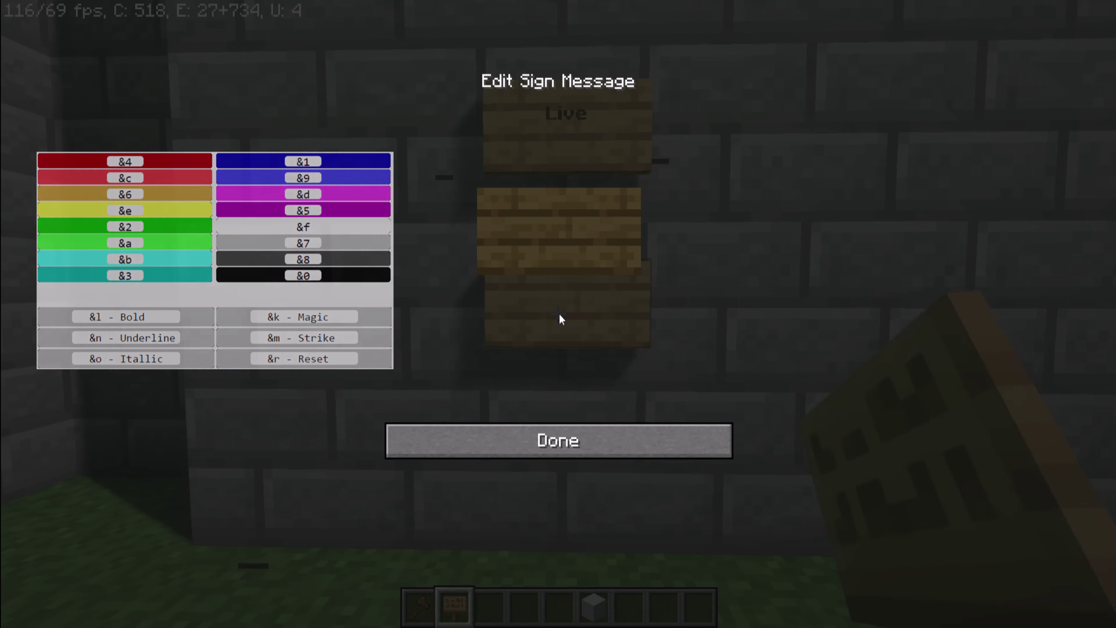
text(#)
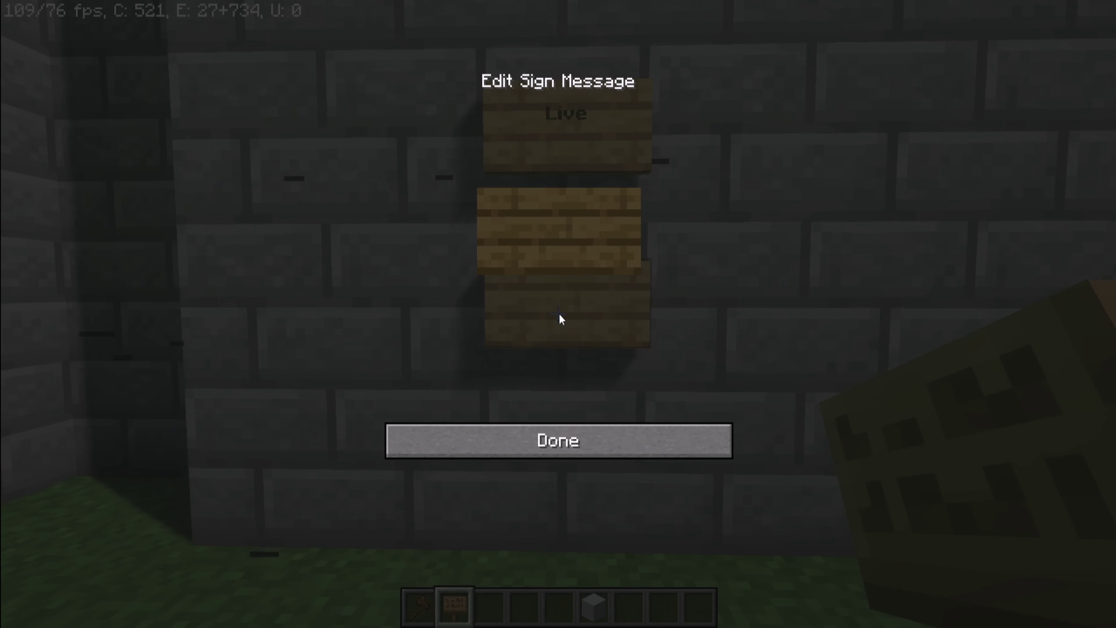
key(BackSpace)
text(&4&l)
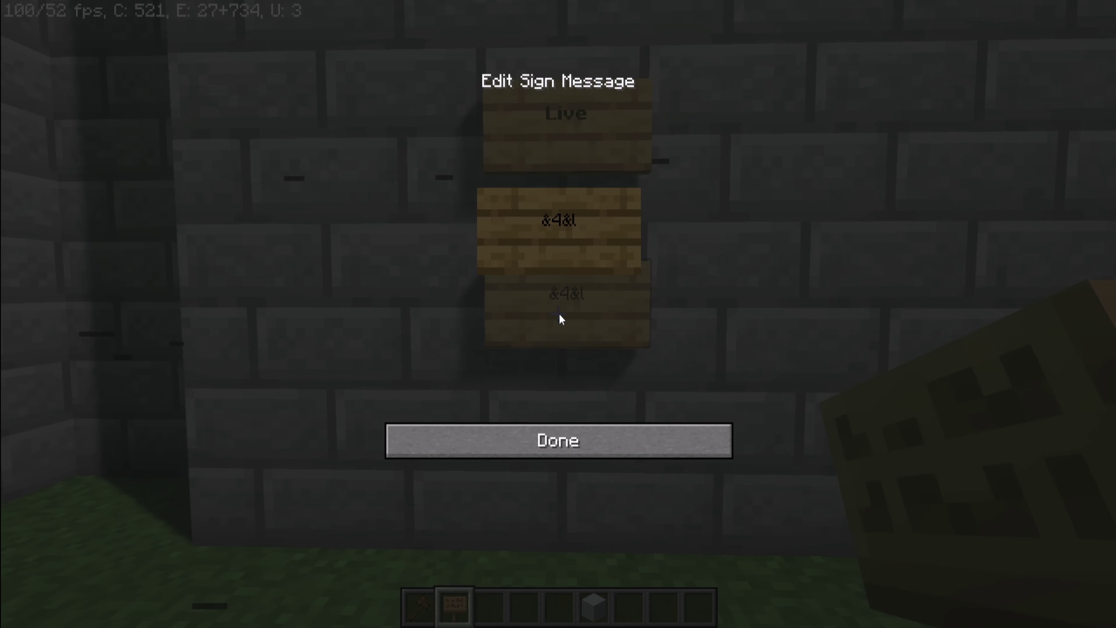
text(Not Live)
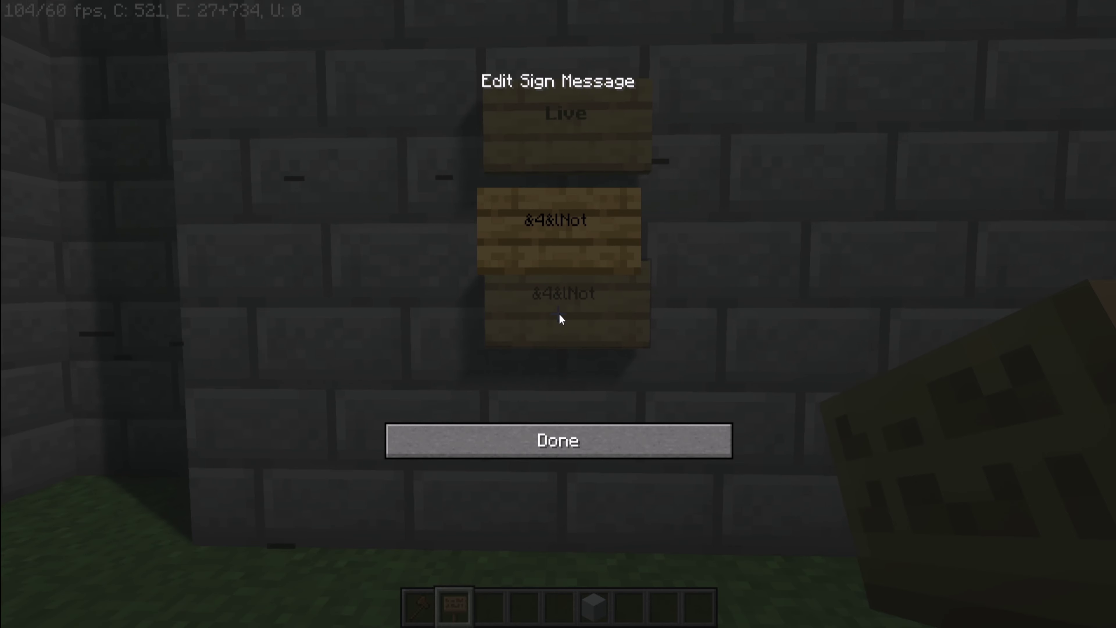
key(Escape)
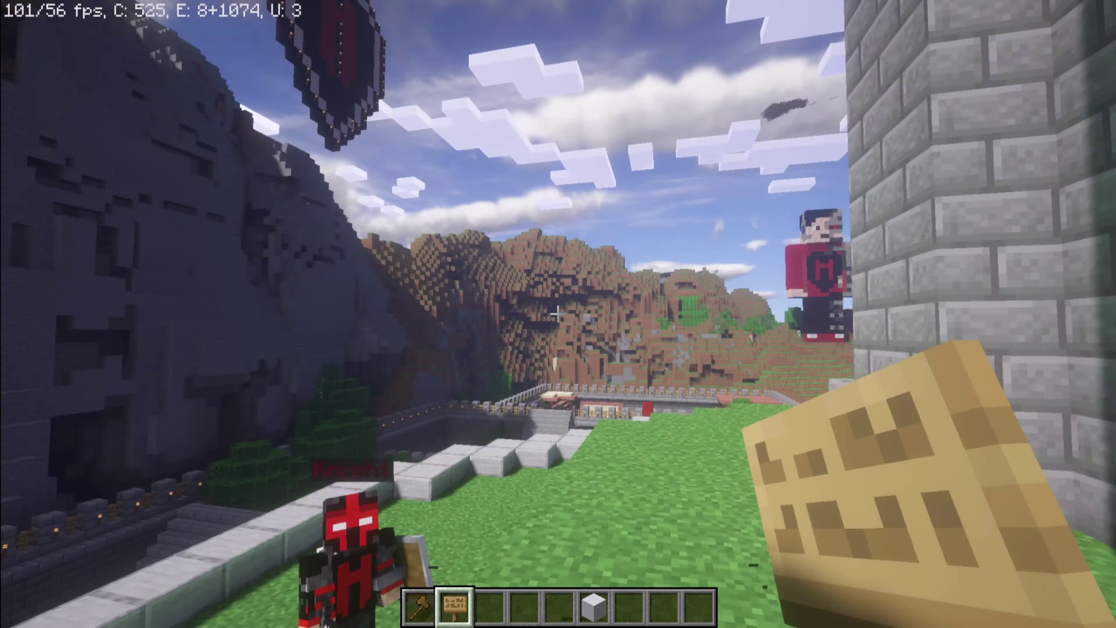
Step: Bind the Live sign to the recalled /svs add … meta setsuffix 2 "&6&l [TESTLIVE]" command
text(tfvf)
key(Up)
key(Up)
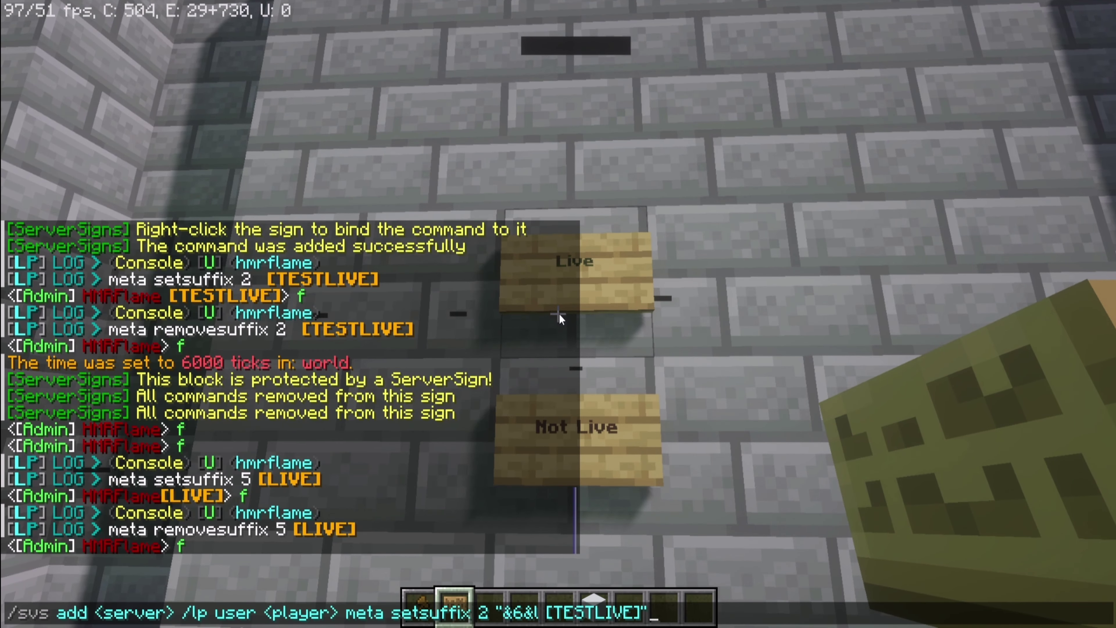
key(Down)
key(Down)
key(Up)
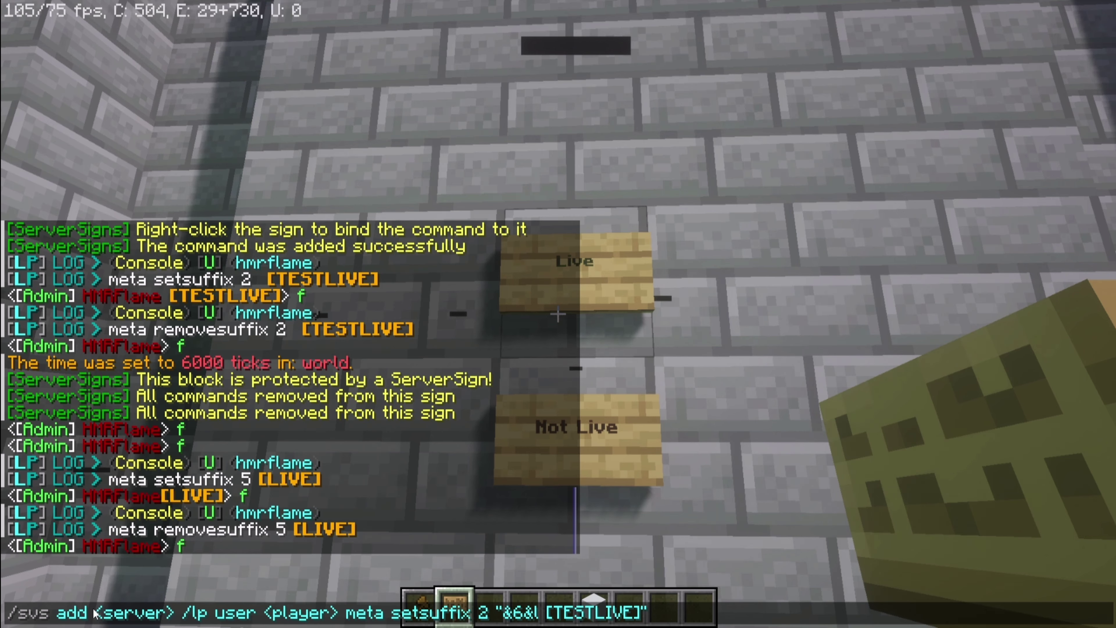
click(168, 613)
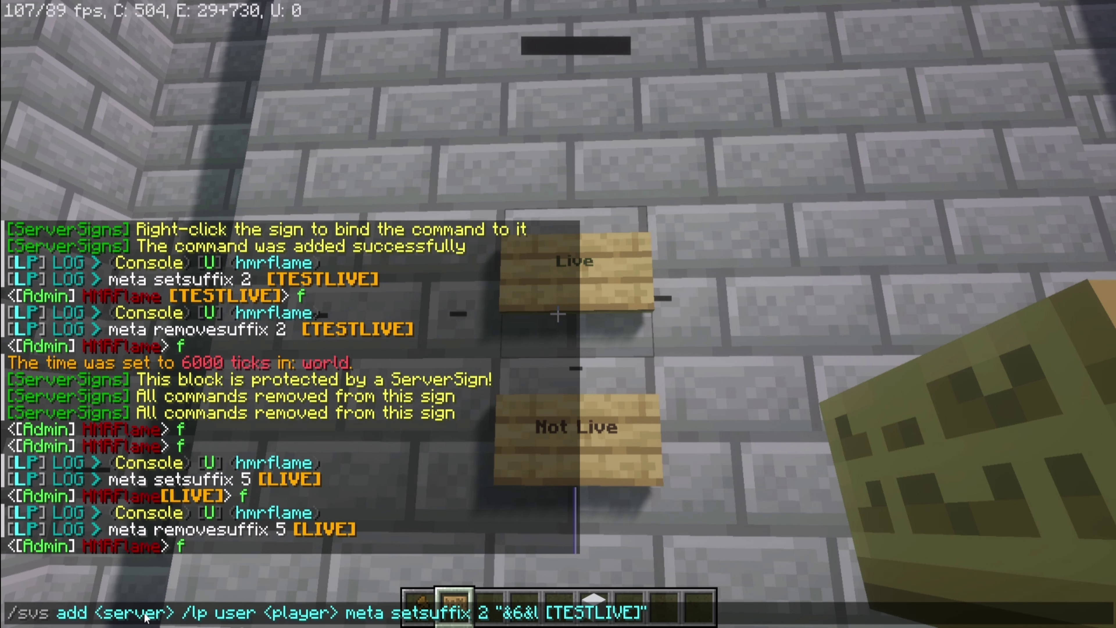
key(Left)
key(Left)
key(Left)
key(Left)
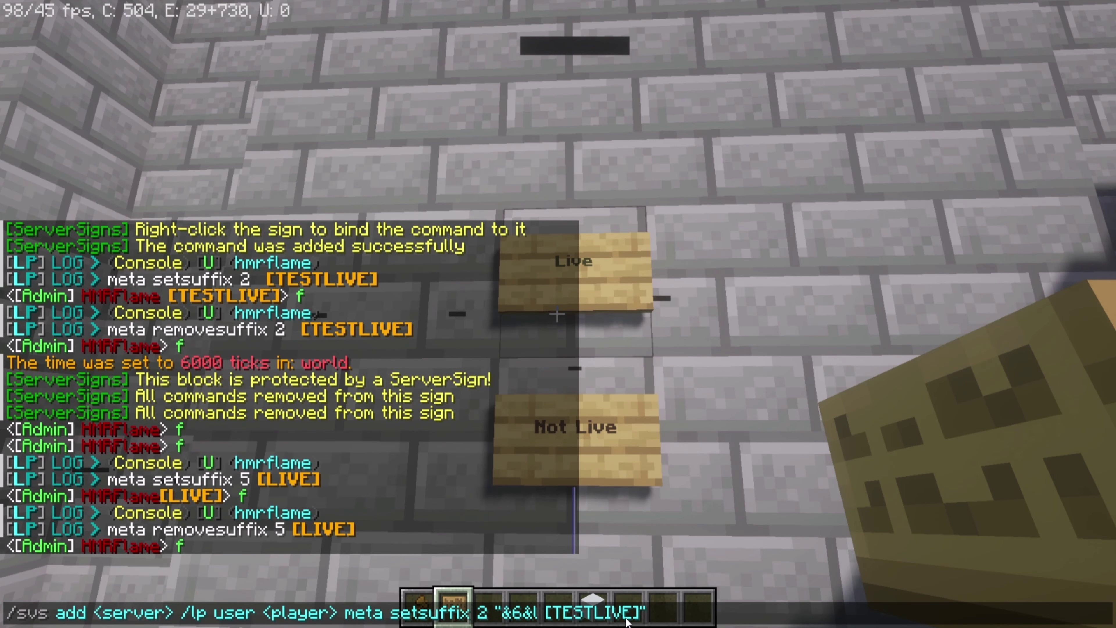
key(Return)
right_click(556, 315)
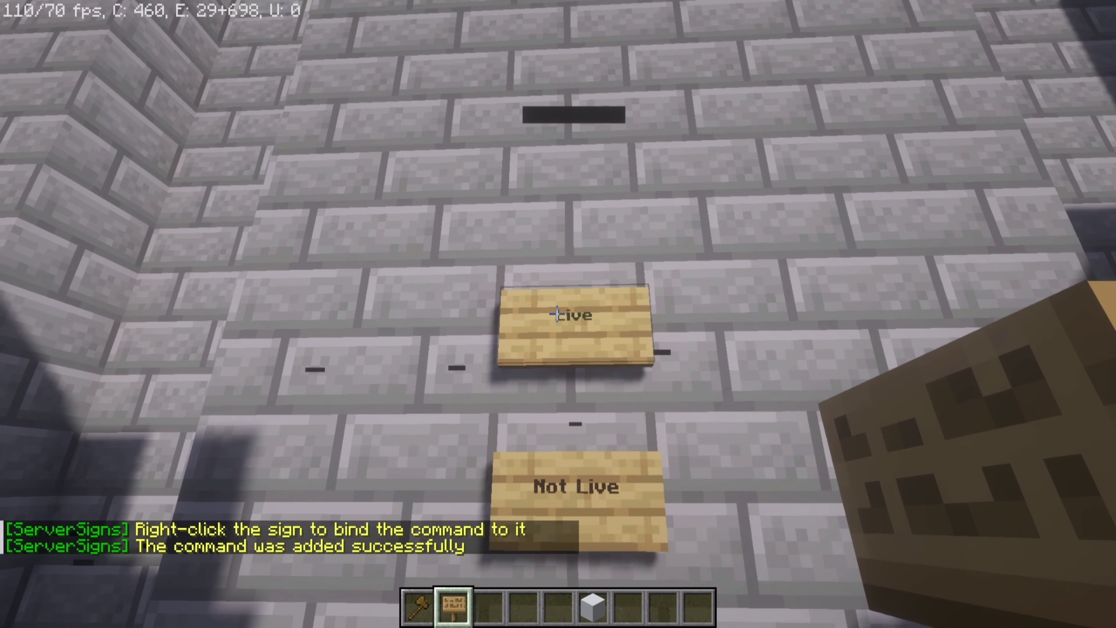
Step: Send a test chat message, then check the Not Live sign's text, leaving it unchanged
key(3)
key(t)
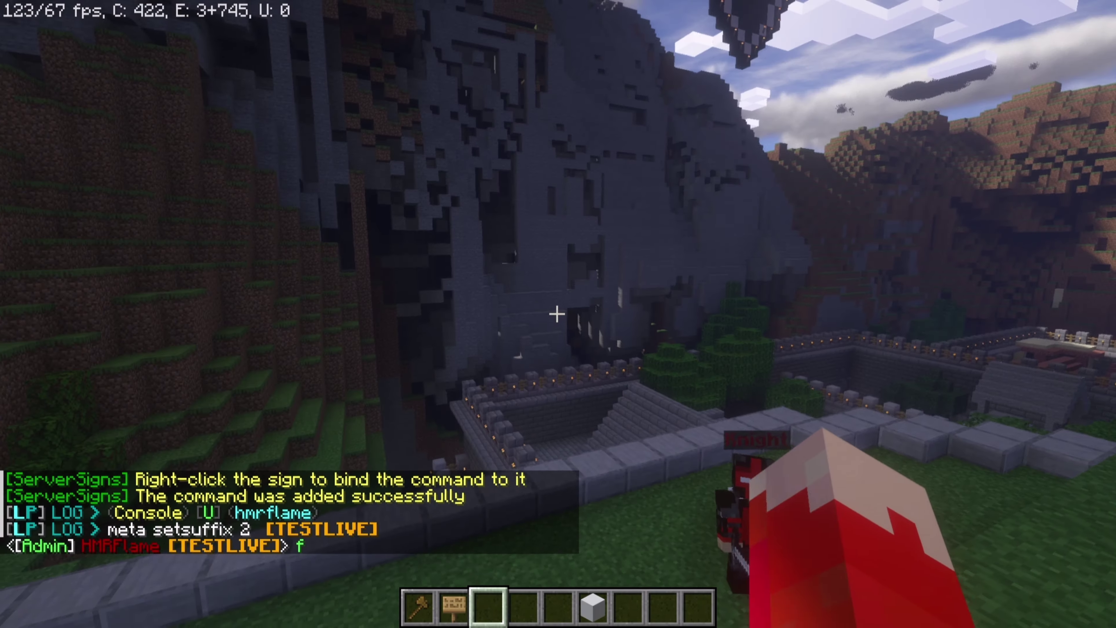
text(tasfas)
key(Return)
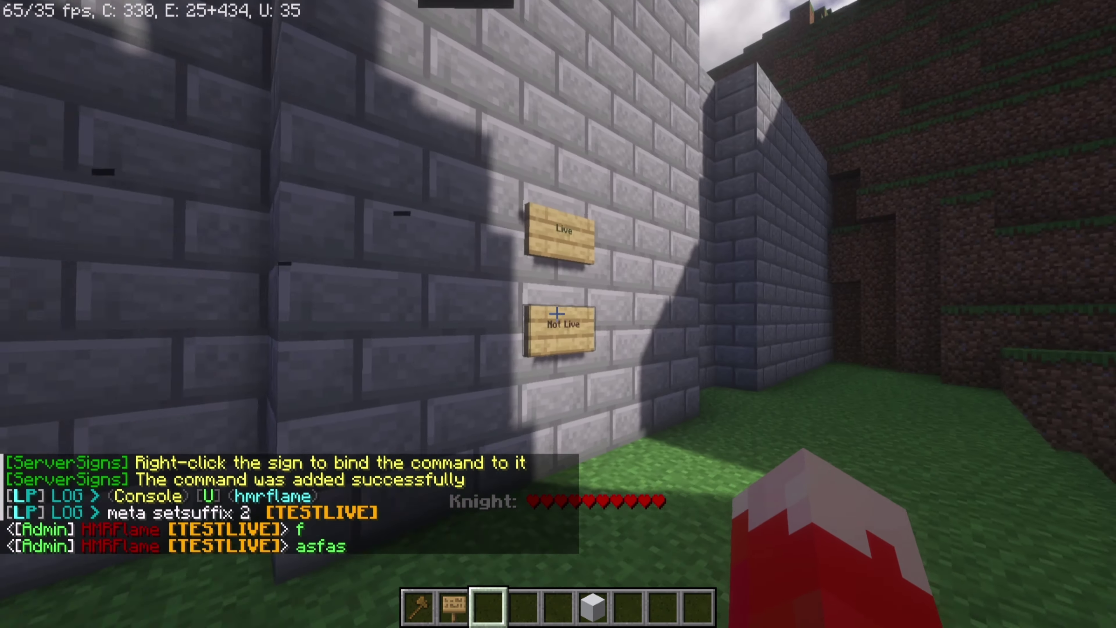
right_click(557, 314)
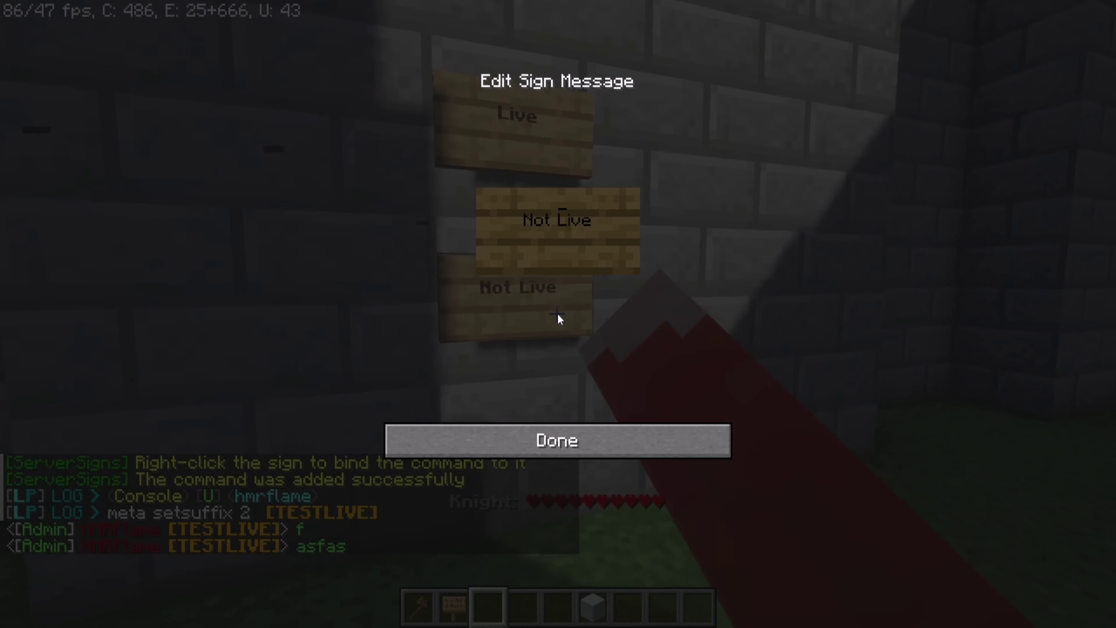
key(Escape)
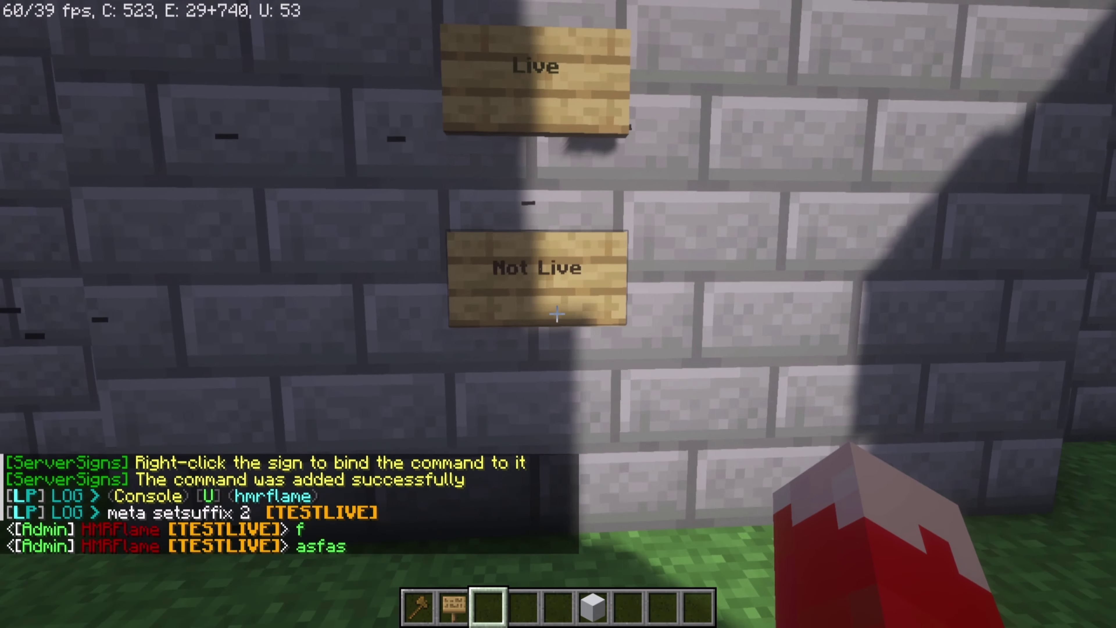
Step: Bind the Not Live sign to the removesuffix 2 [TESTLIVE] command and test in chat
key(t)
key(Up)
key(Up)
key(Up)
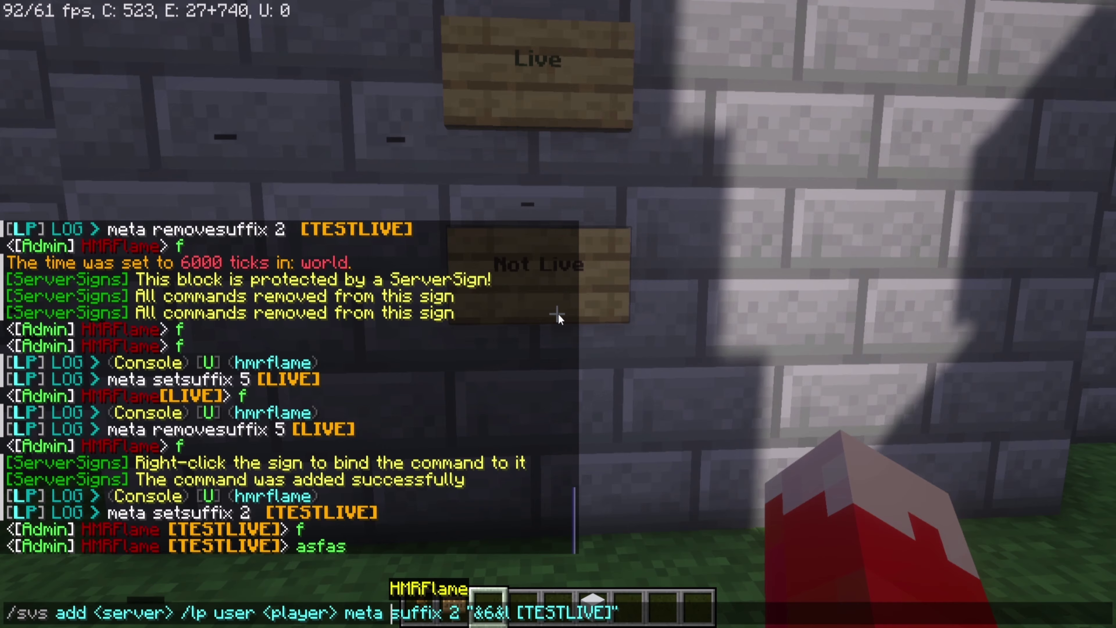
key(Return)
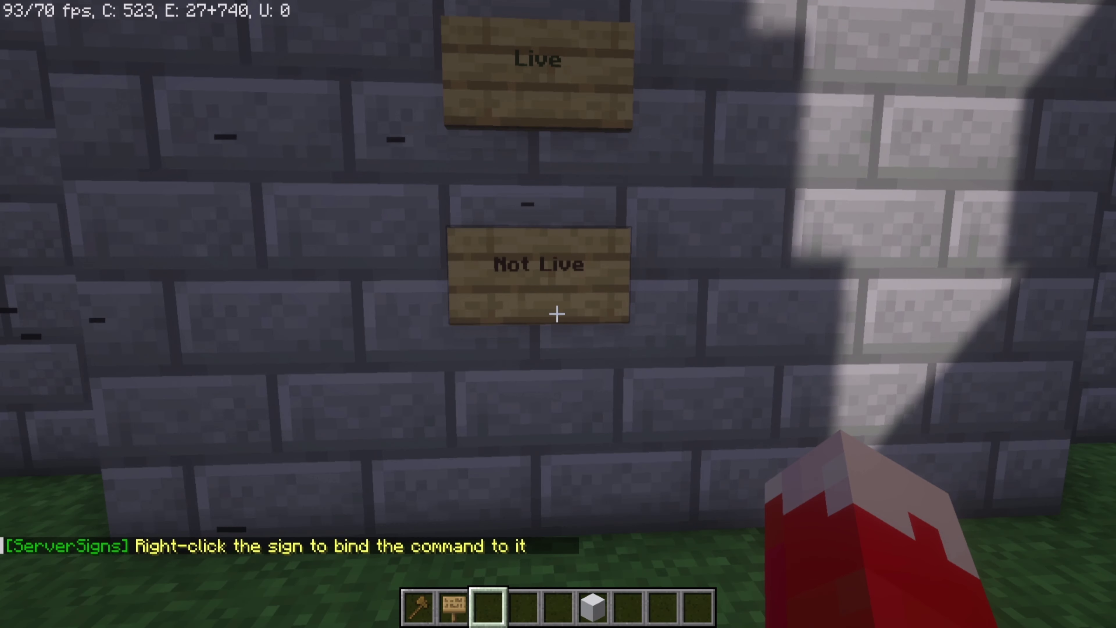
right_click(556, 314)
text(td)
key(Return)
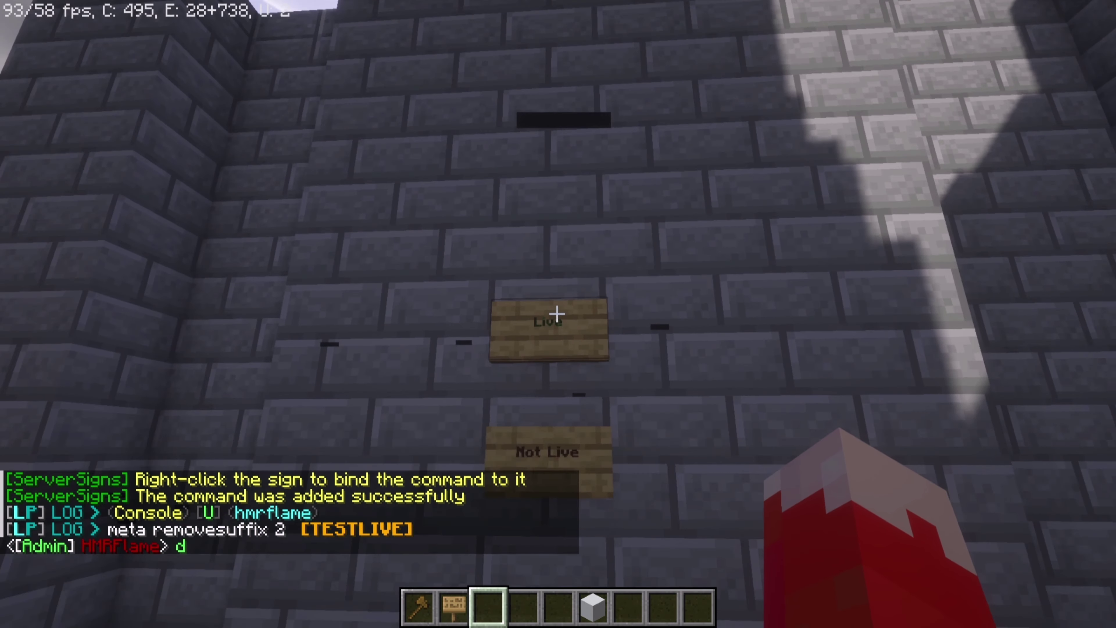
Step: Use Live then Not Live, chatting after each to confirm [TESTLIVE] is added and removed, then use the next sign
right_click(556, 314)
text(tf)
key(Return)
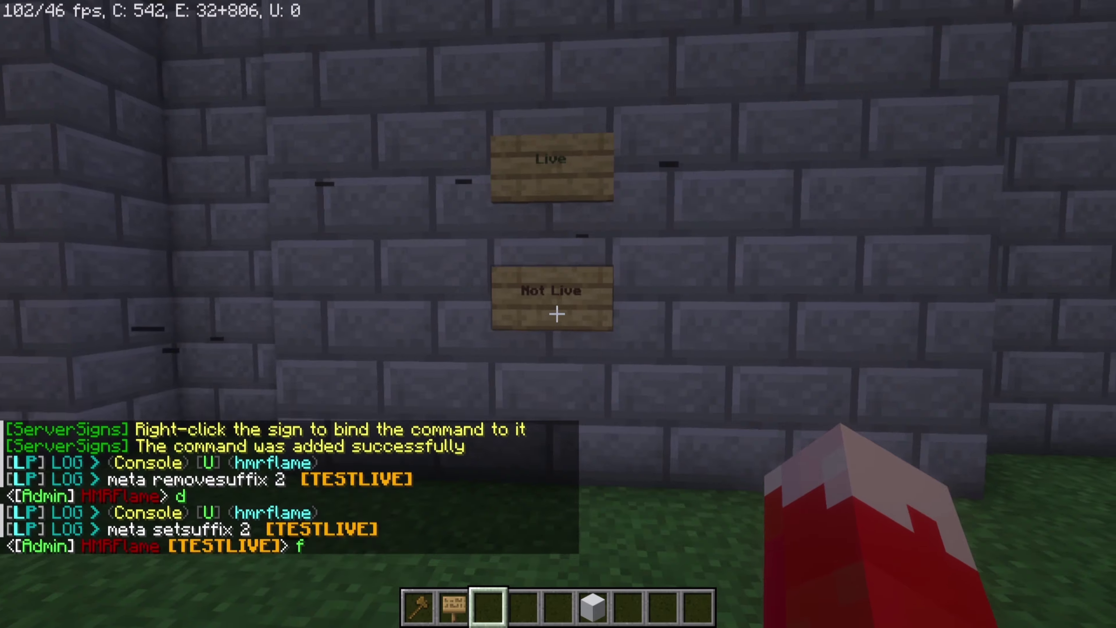
right_click(557, 314)
text(tf)
key(Return)
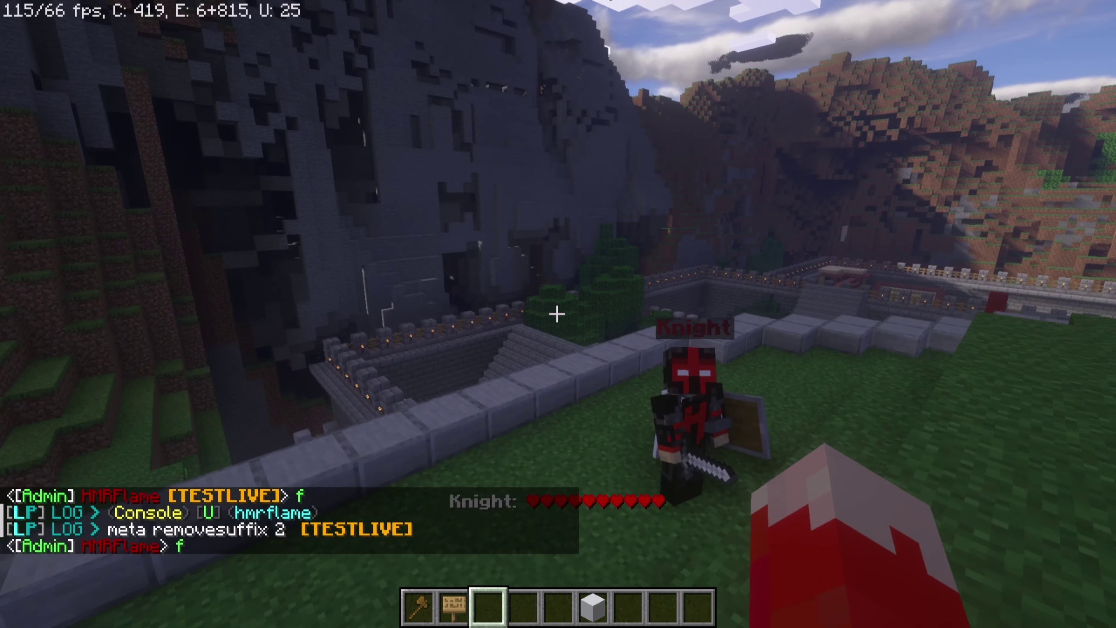
right_click(558, 314)
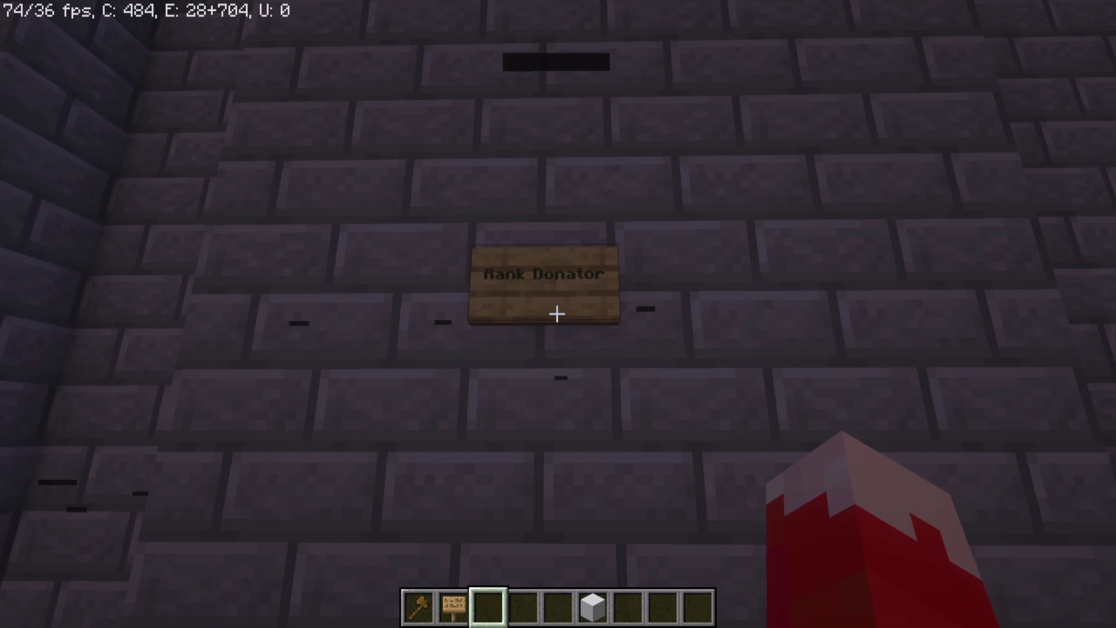
Step: Bind the Rank Donator sign to the pasted /lp user set parent donator ServerSigns command
right_click(557, 313)
key(Escape)
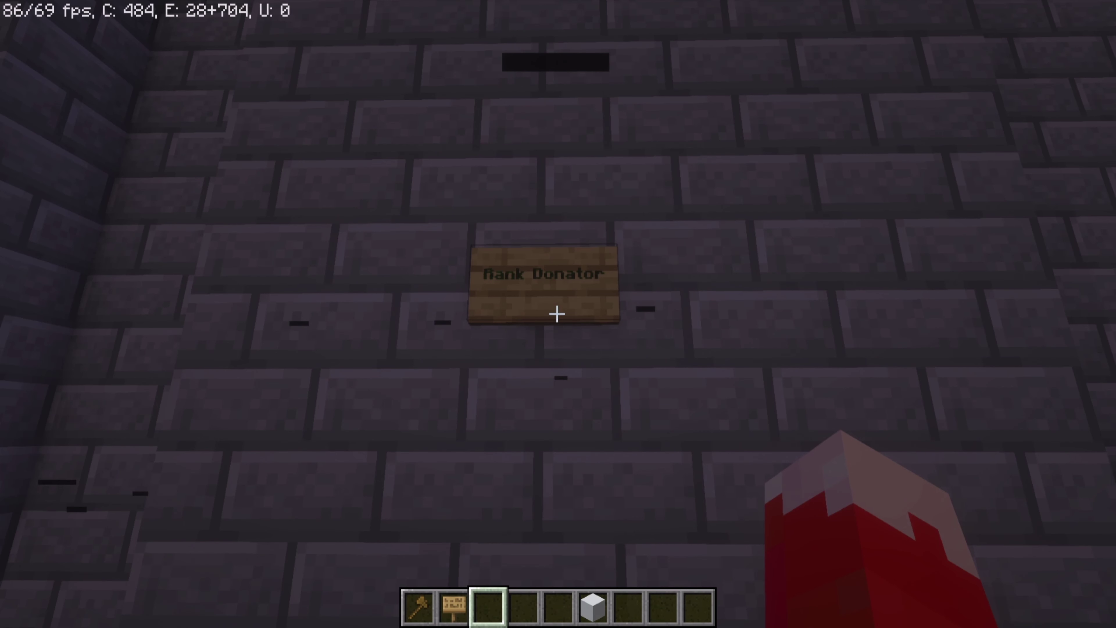
text(/)
text(svs add <server> /lp user <player> set parent donator)
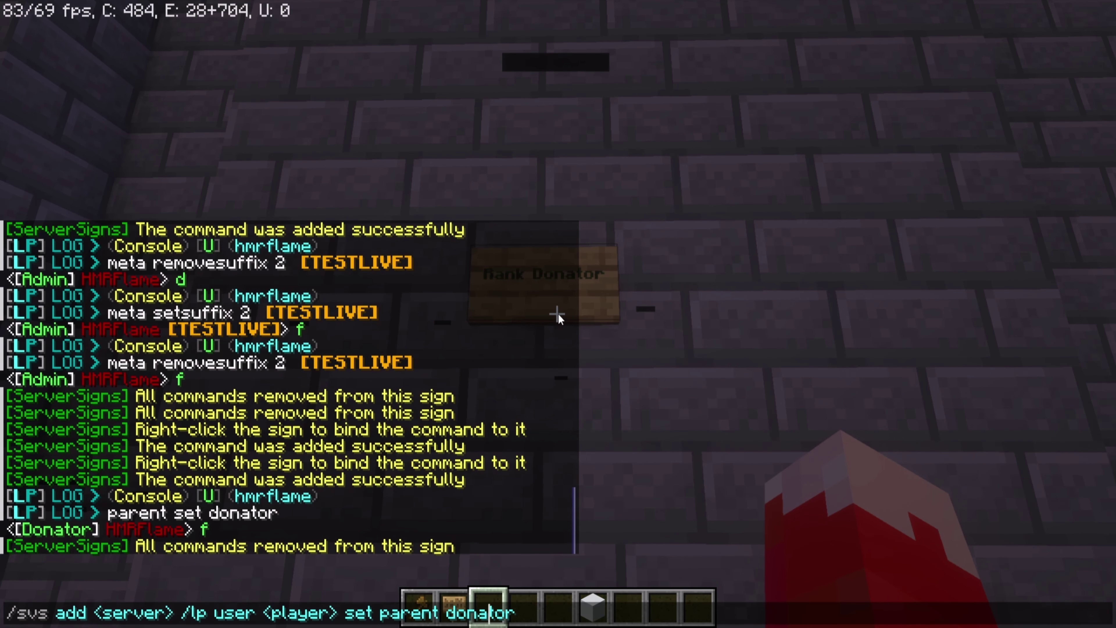
key(Right)
key(Right)
key(Right)
key(Right)
key(Right)
key(Right)
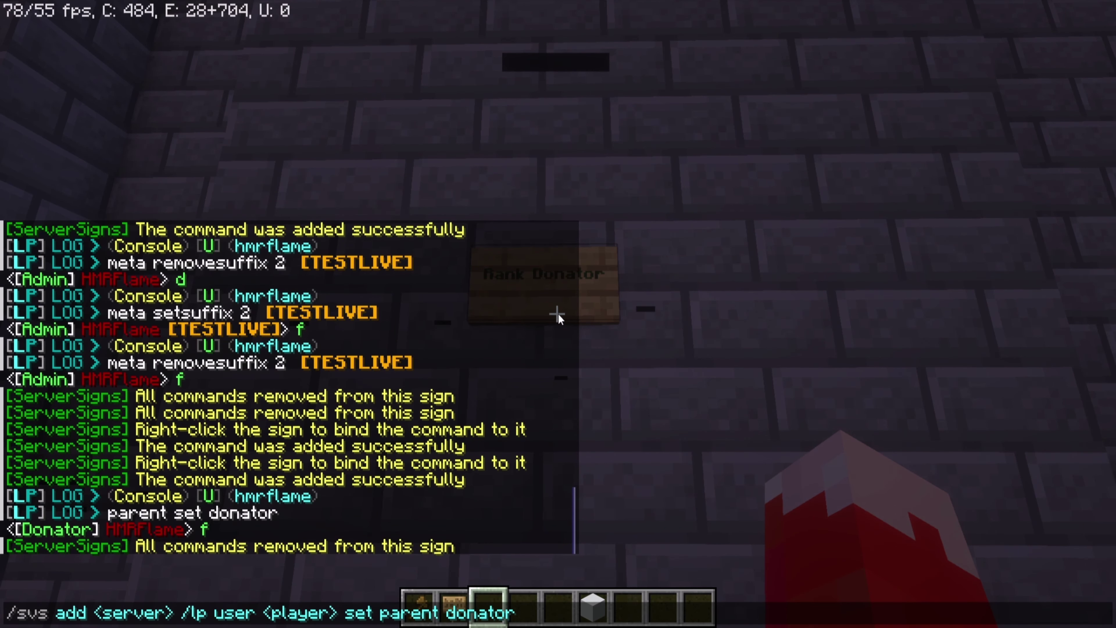
key(Return)
right_click(556, 313)
Step: Send a test chat message confirming the Donator rank and review the chat history
text(tf)
key(Return)
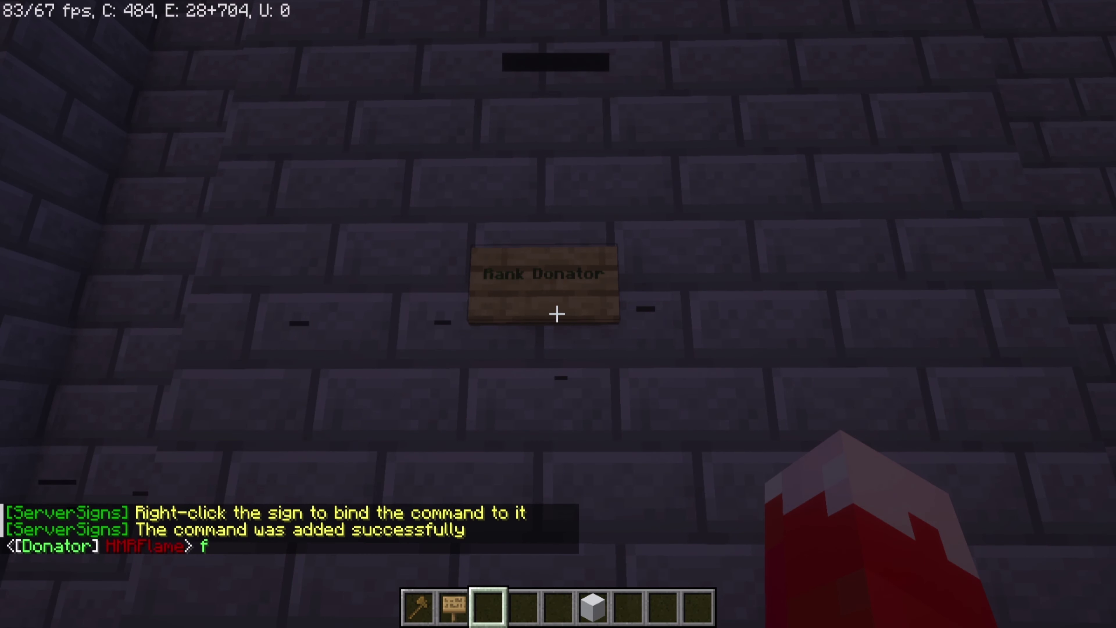
key(t)
key(Escape)
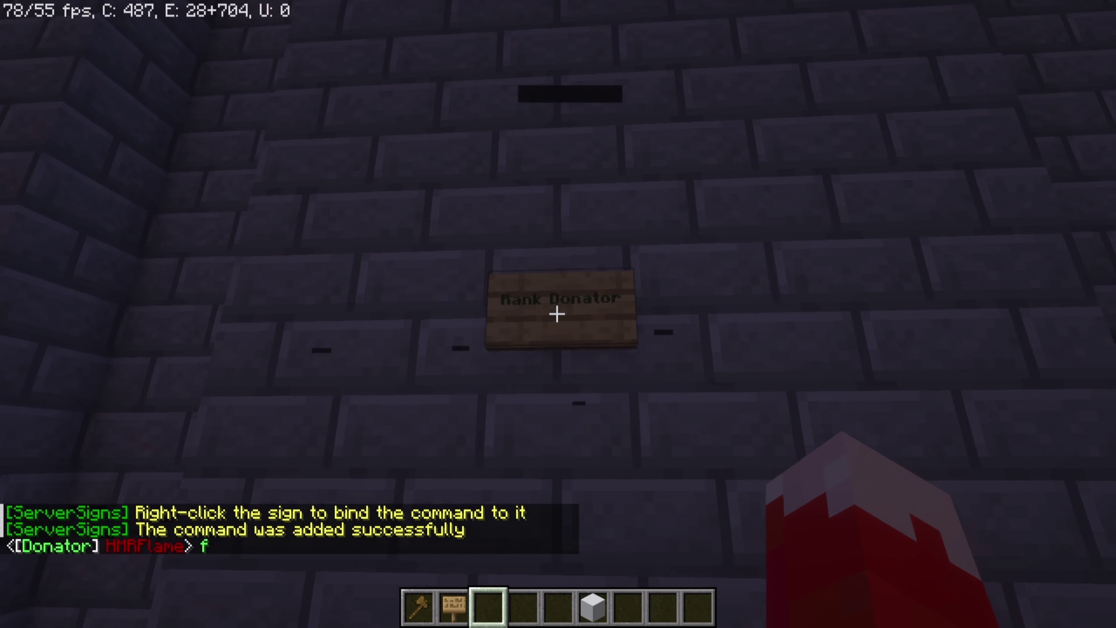
key(slash)
Step: Apply a /svs setcooldown to the Rank Donator sign and confirm it reports ready in 59m 59s
text(svsr)
key(BackSpace)
text(s)
text(etcooldown 3)
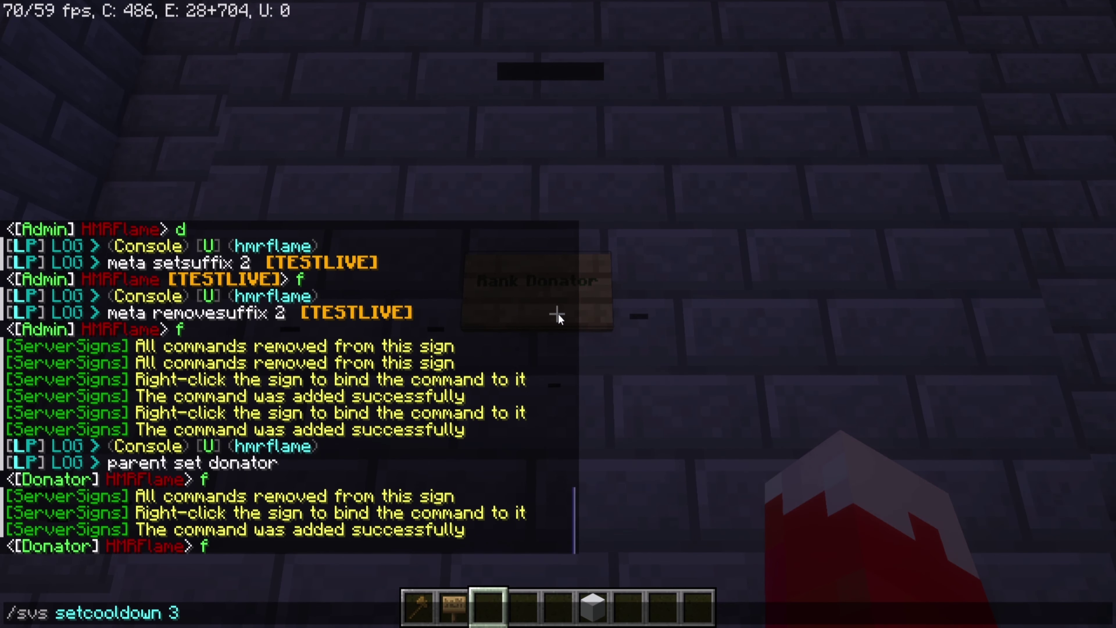
key(Return)
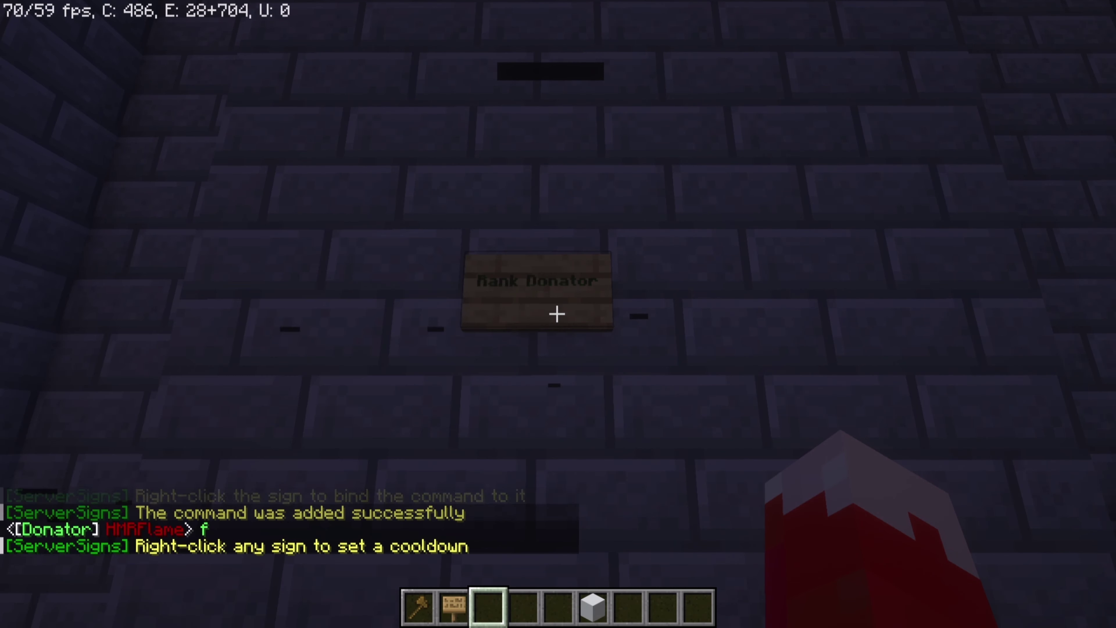
right_click(557, 314)
right_click(556, 314)
right_click(556, 314)
right_click(556, 314)
right_click(556, 314)
right_click(557, 314)
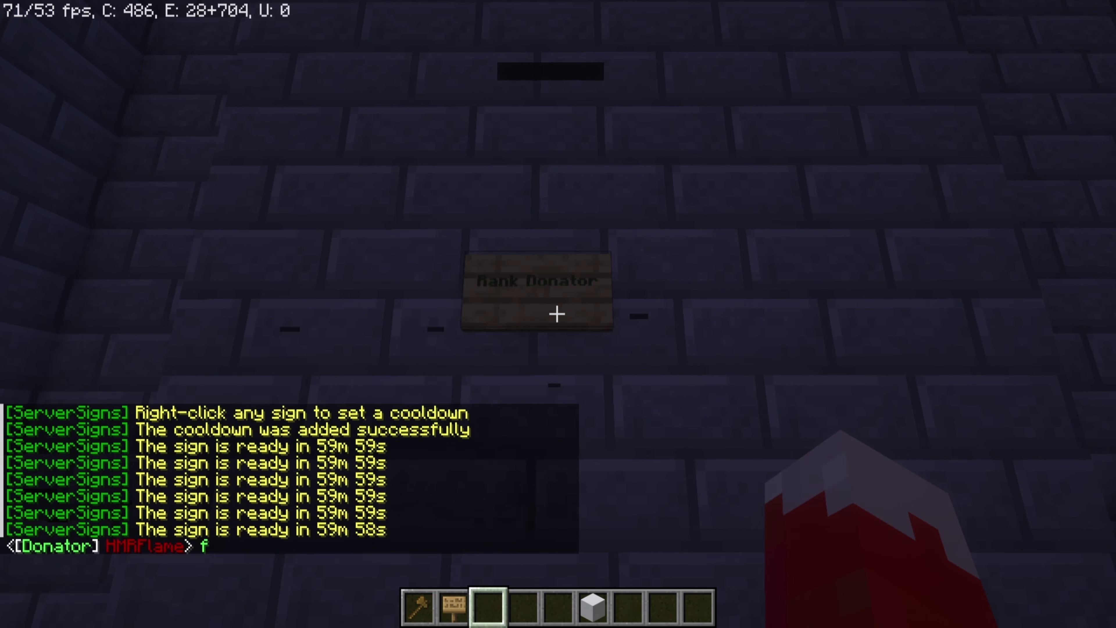